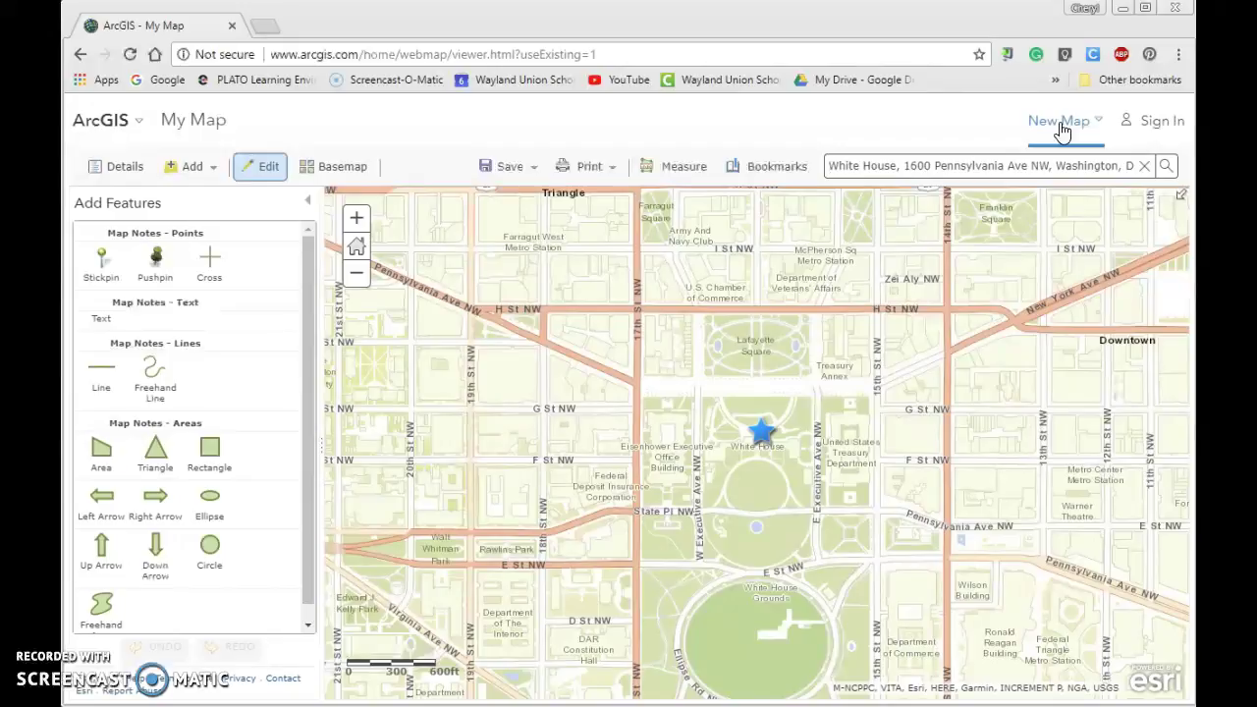
Create a new map, discarding the current map's unsaved changes, and switch the new map to modify mode.
left_click(1061, 128)
left_click(933, 157)
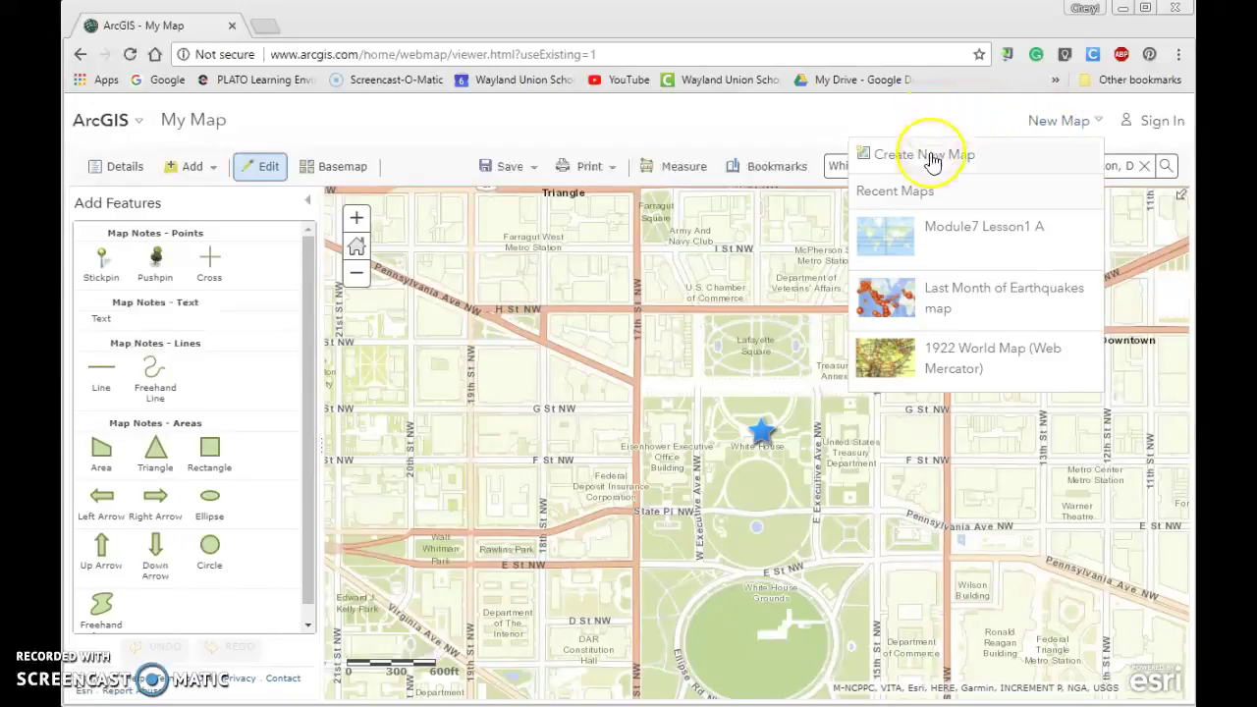
left_click(933, 169)
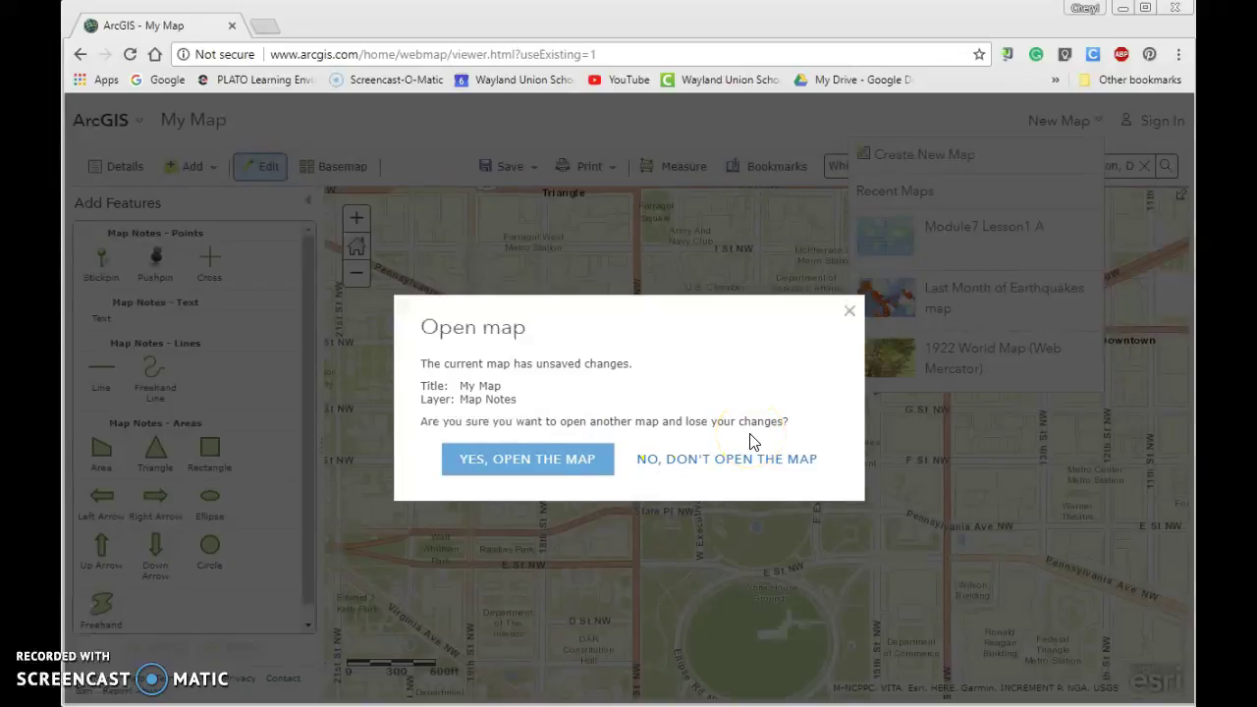
left_click(545, 477)
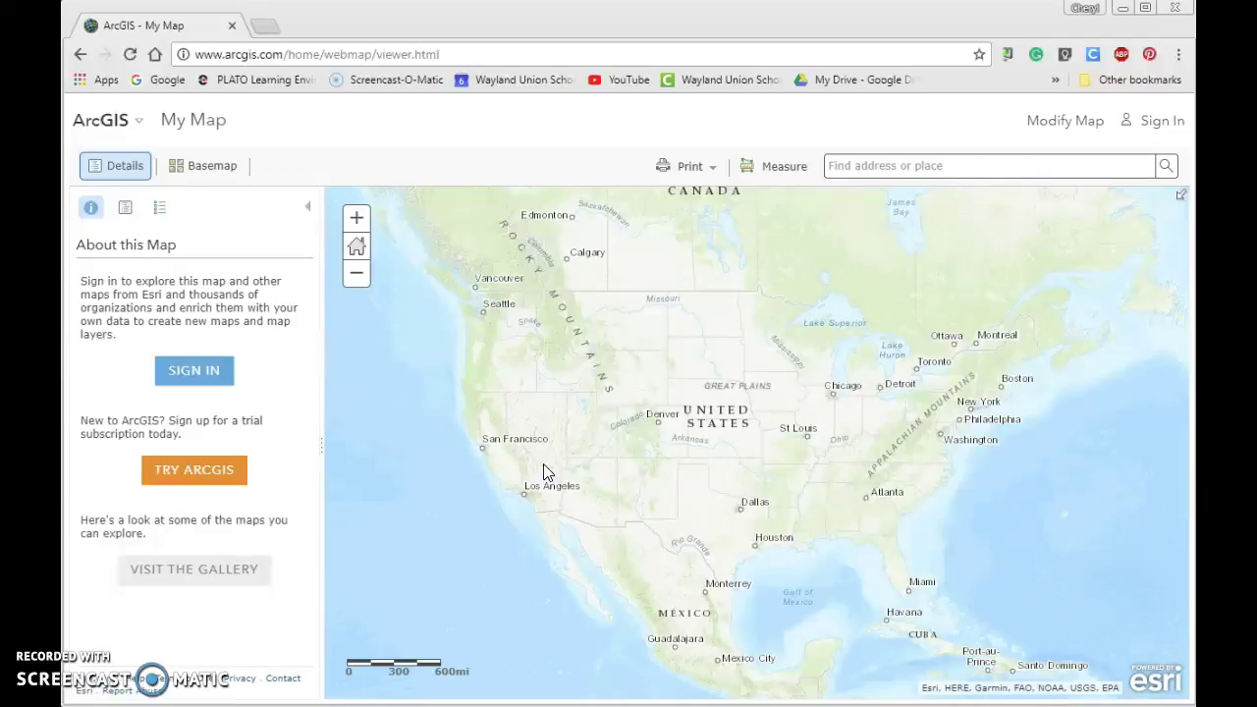
left_click(1081, 130)
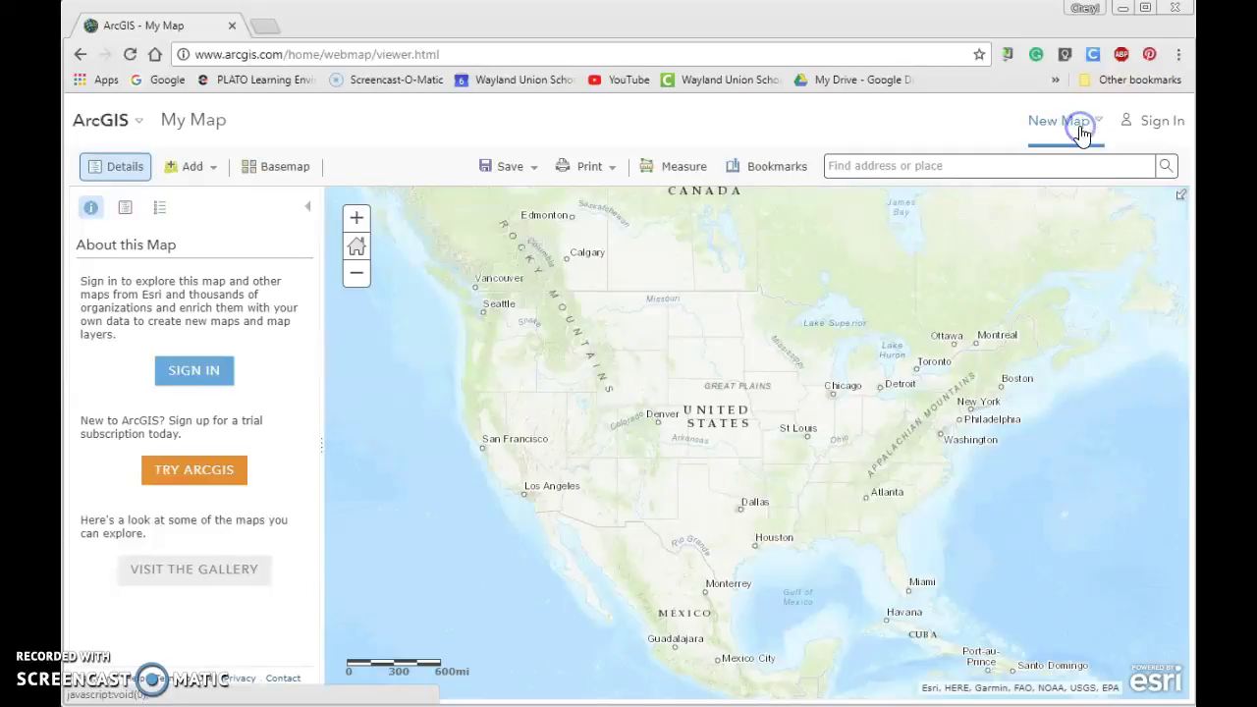
left_click(684, 276)
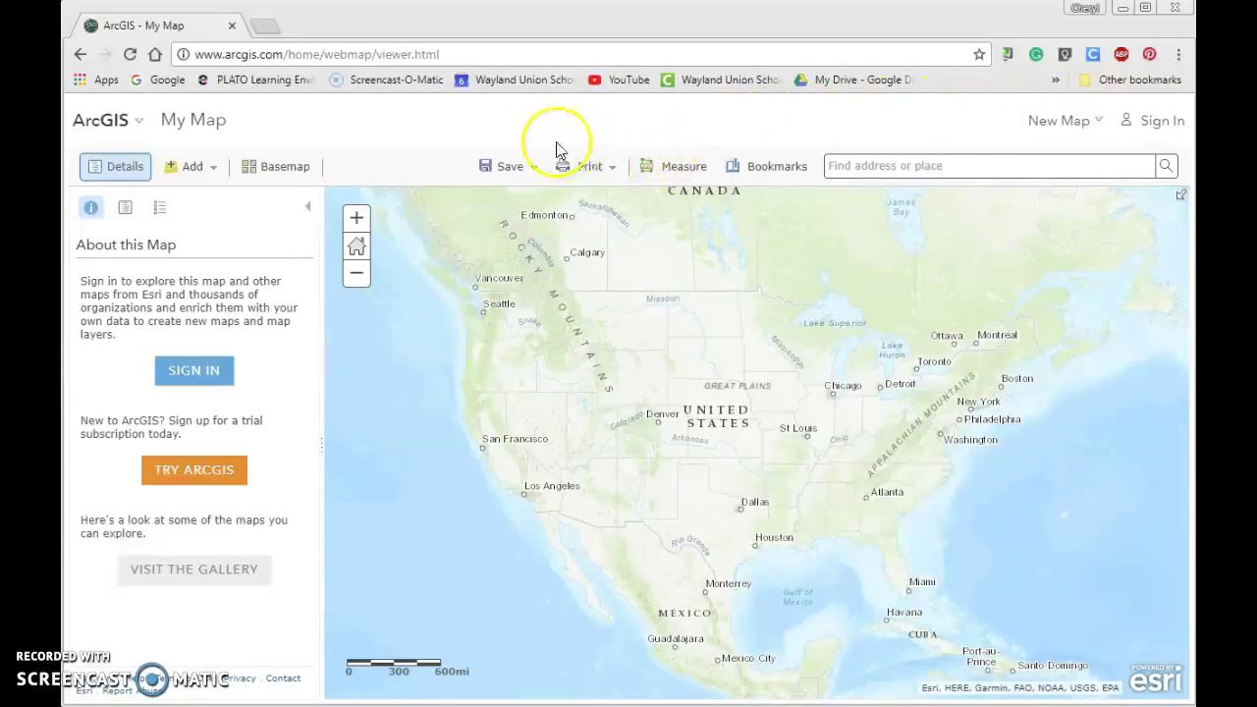
Search ArcGIS Online within the map area for layers matching "usa 2012 population density (mature support)".
left_click(215, 176)
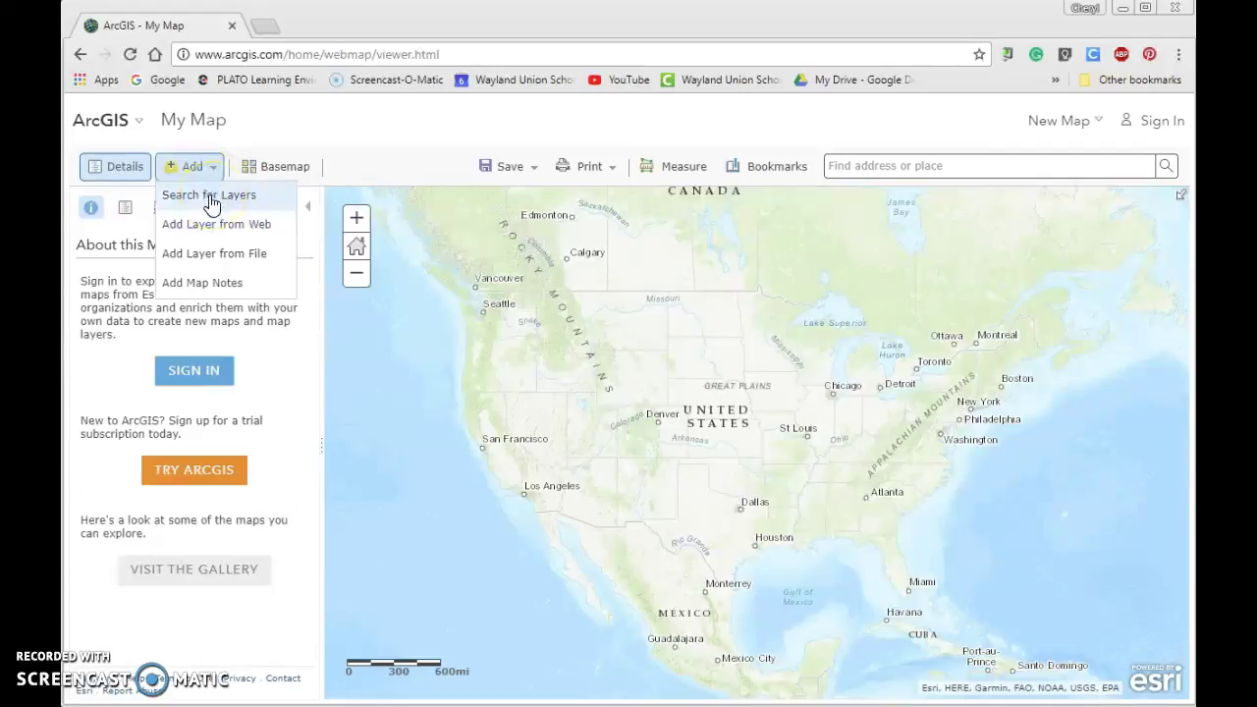
left_click(210, 198)
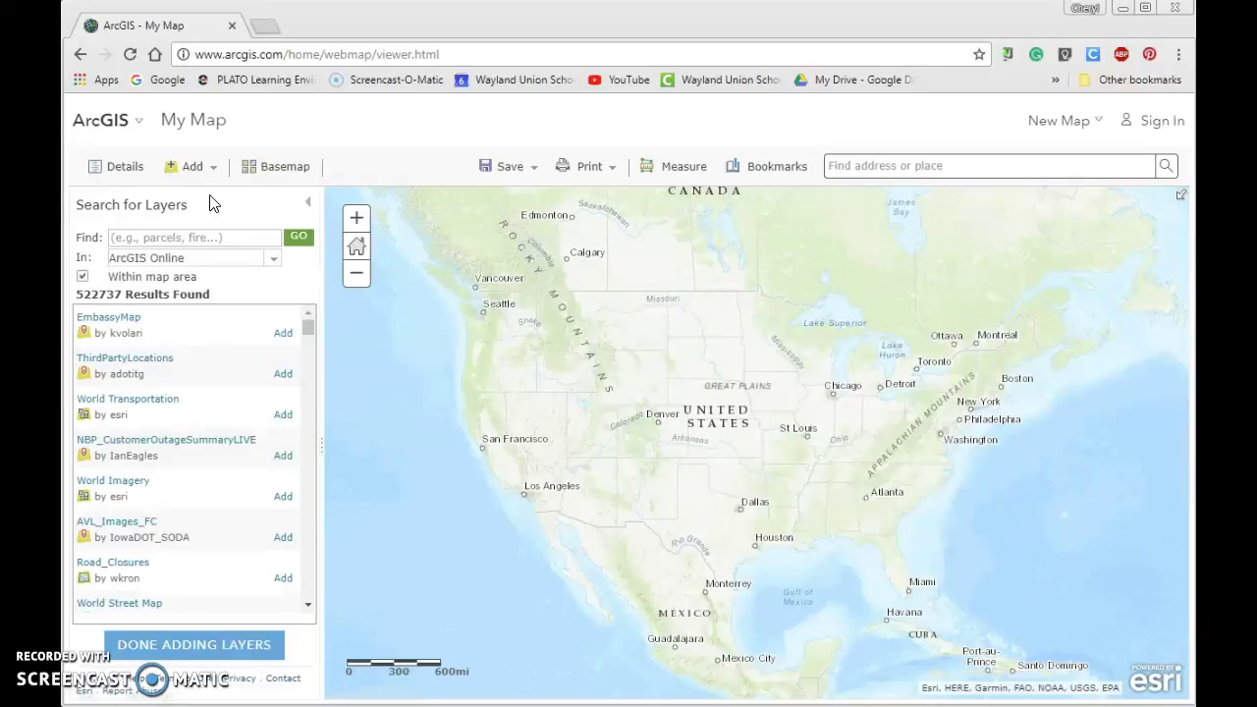
left_click(197, 241)
left_click(196, 240)
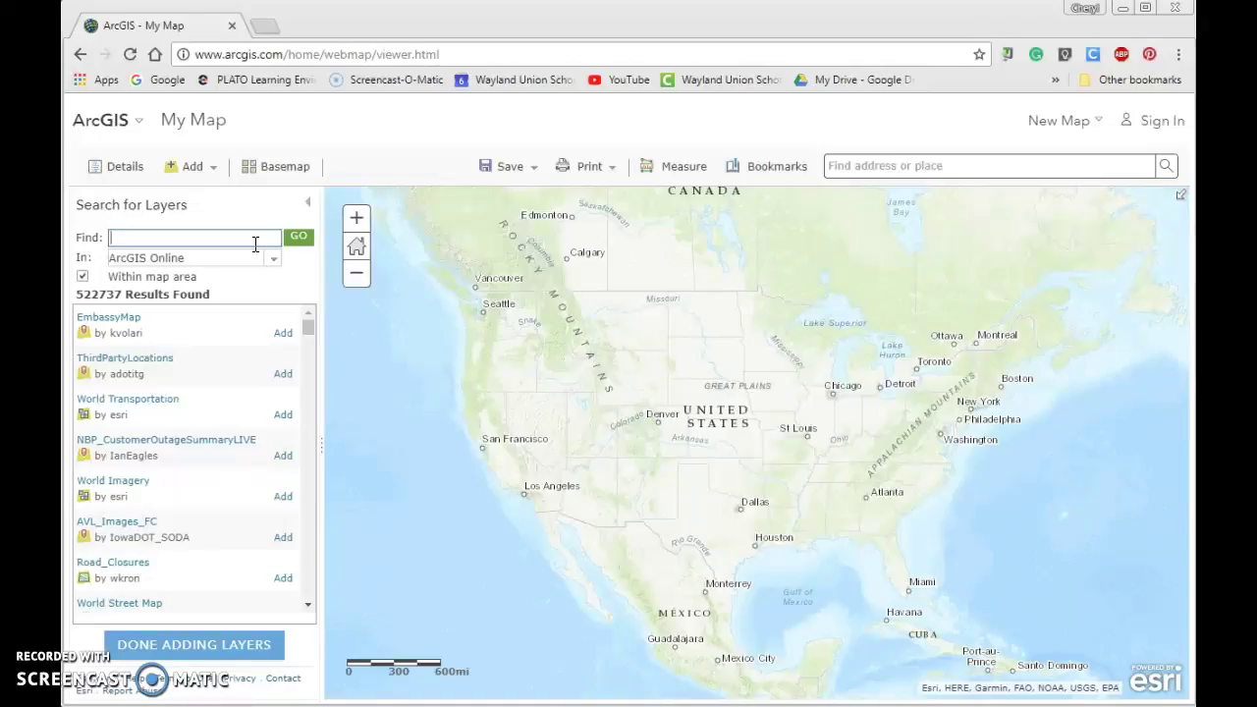
type("usa ")
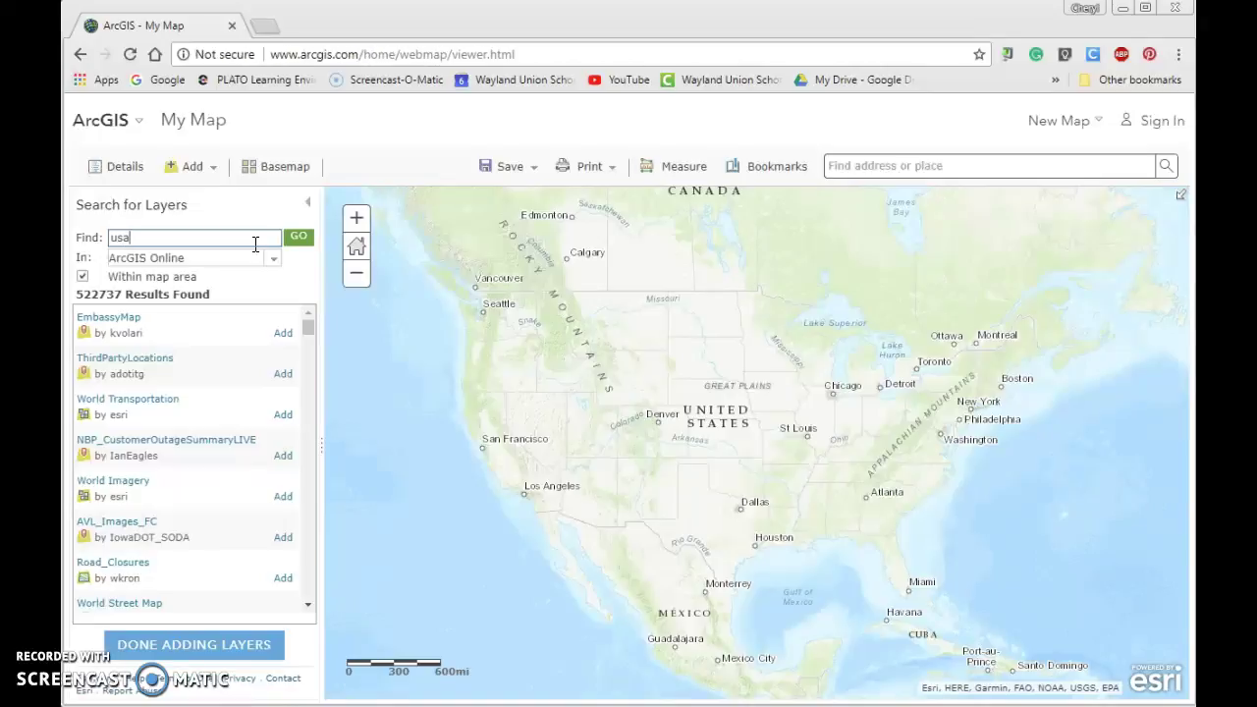
type("2012 ")
type("population")
type(" density")
type(" (mature s")
type("upport)")
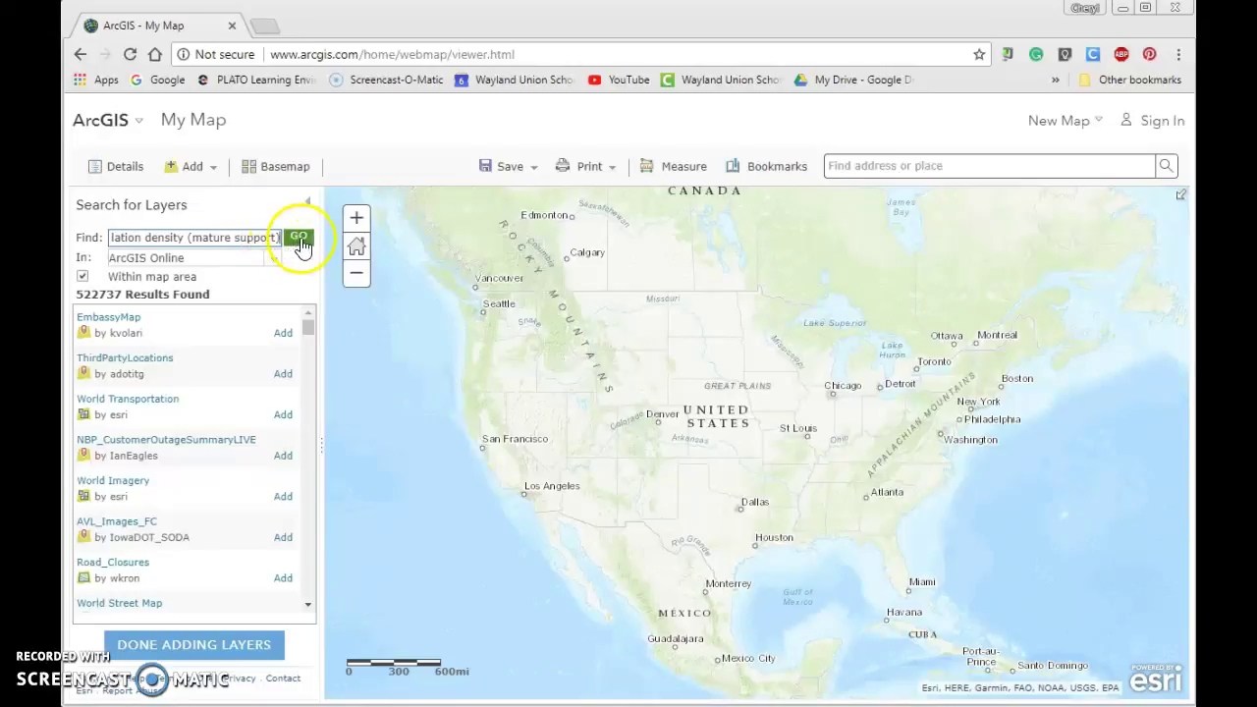
left_click(301, 240)
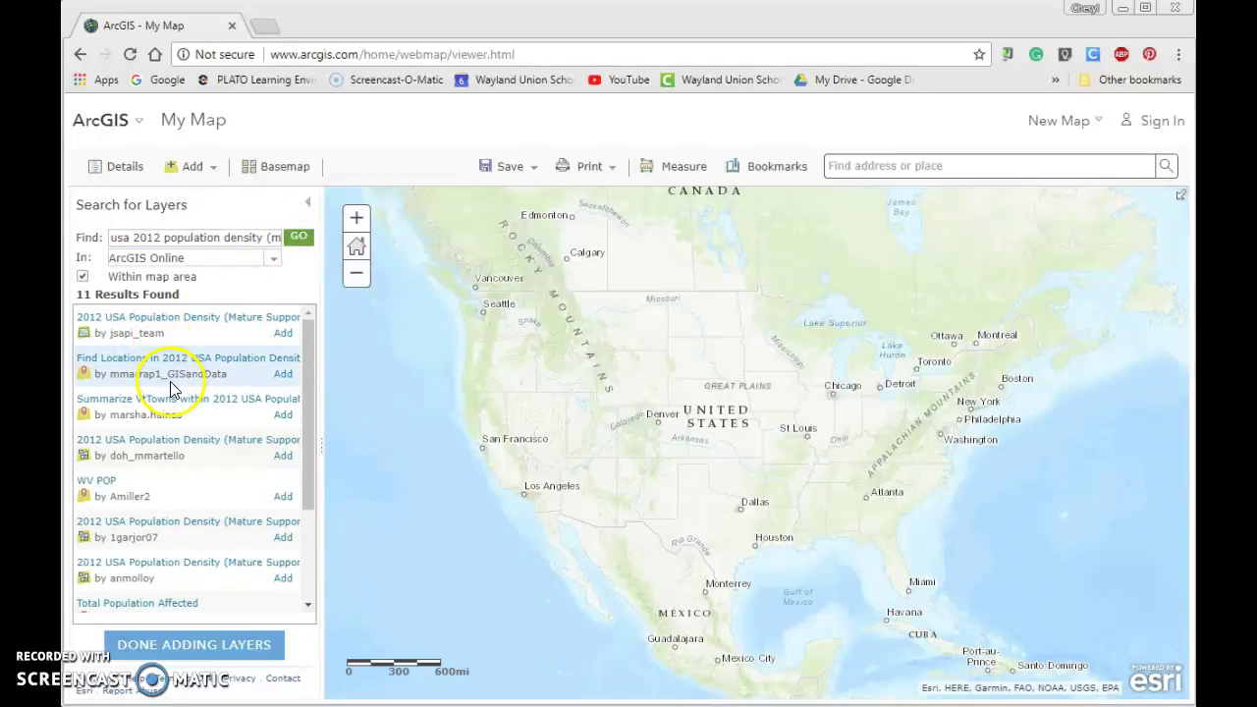
Add the 2012 USA Population Density (Mature Support) layer by esri to the map and finish adding layers.
left_click_drag(304, 411, 295, 527)
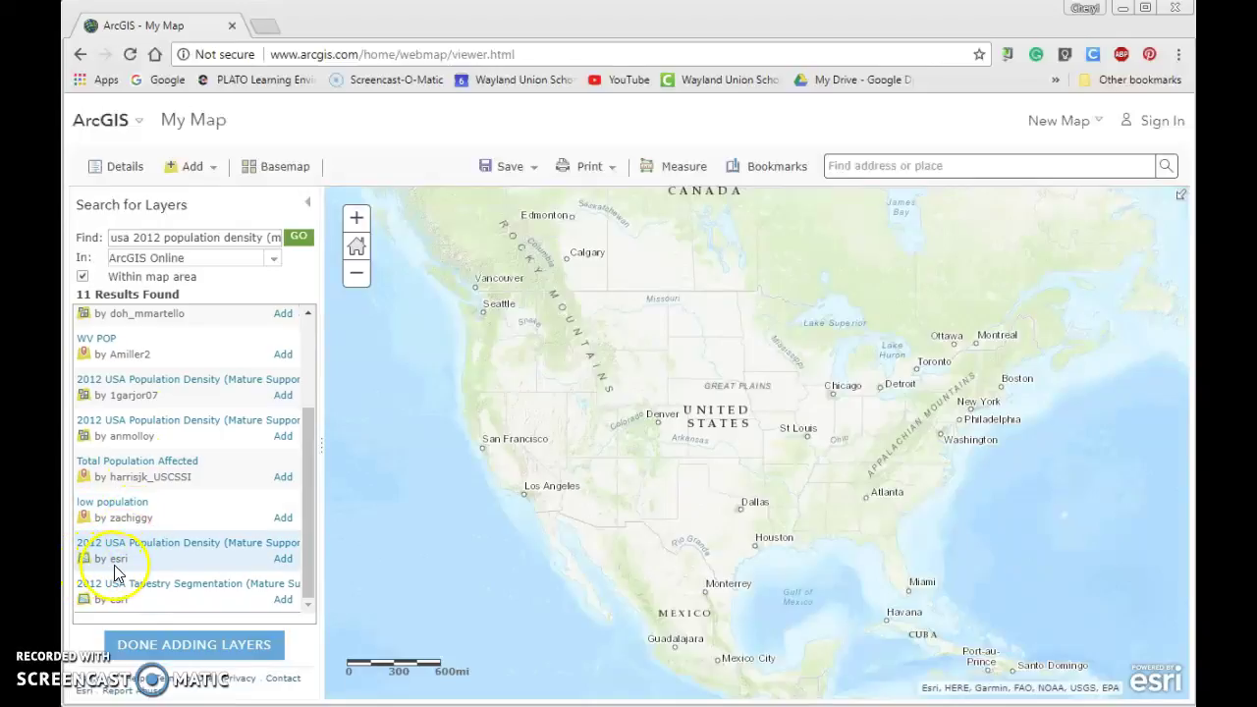
left_click(166, 551)
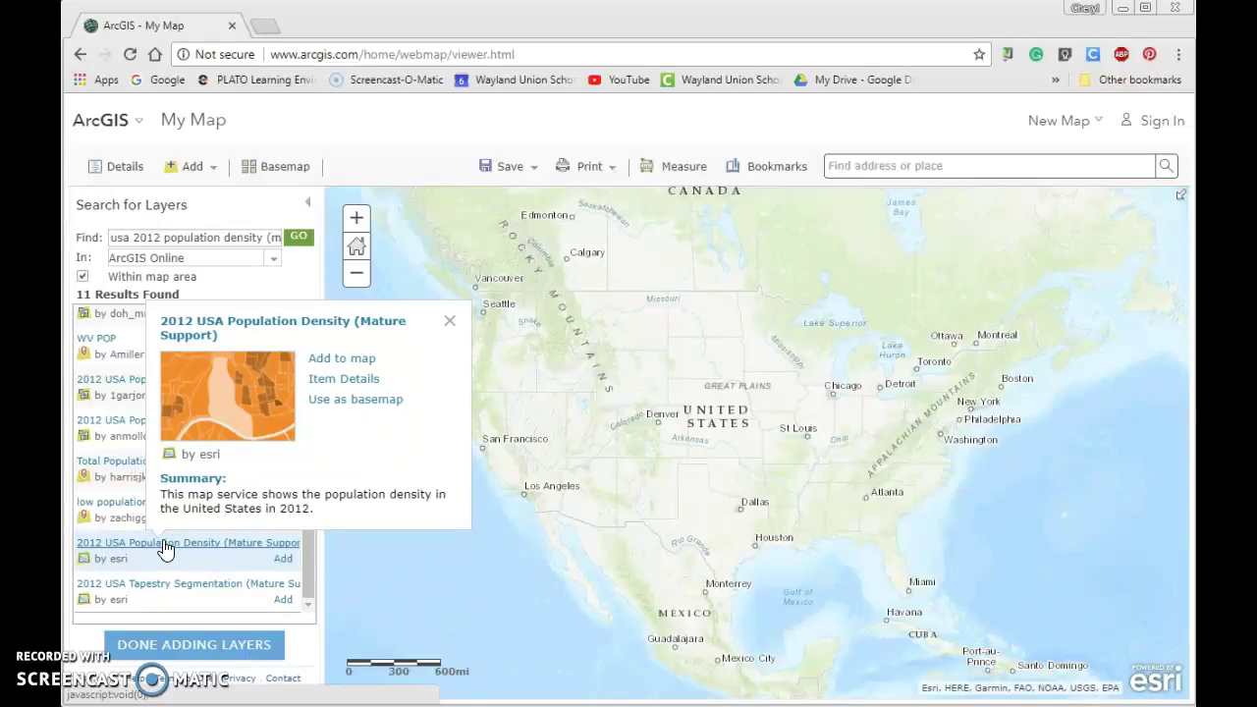
left_click(282, 560)
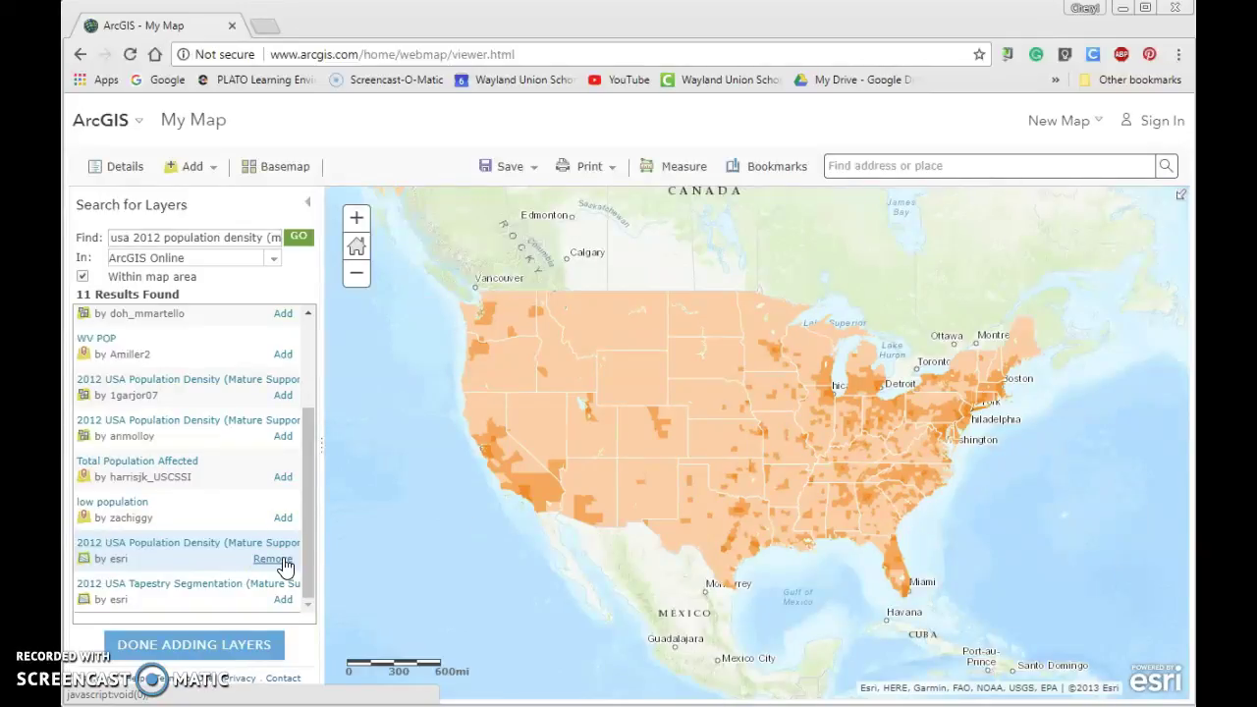
left_click(207, 648)
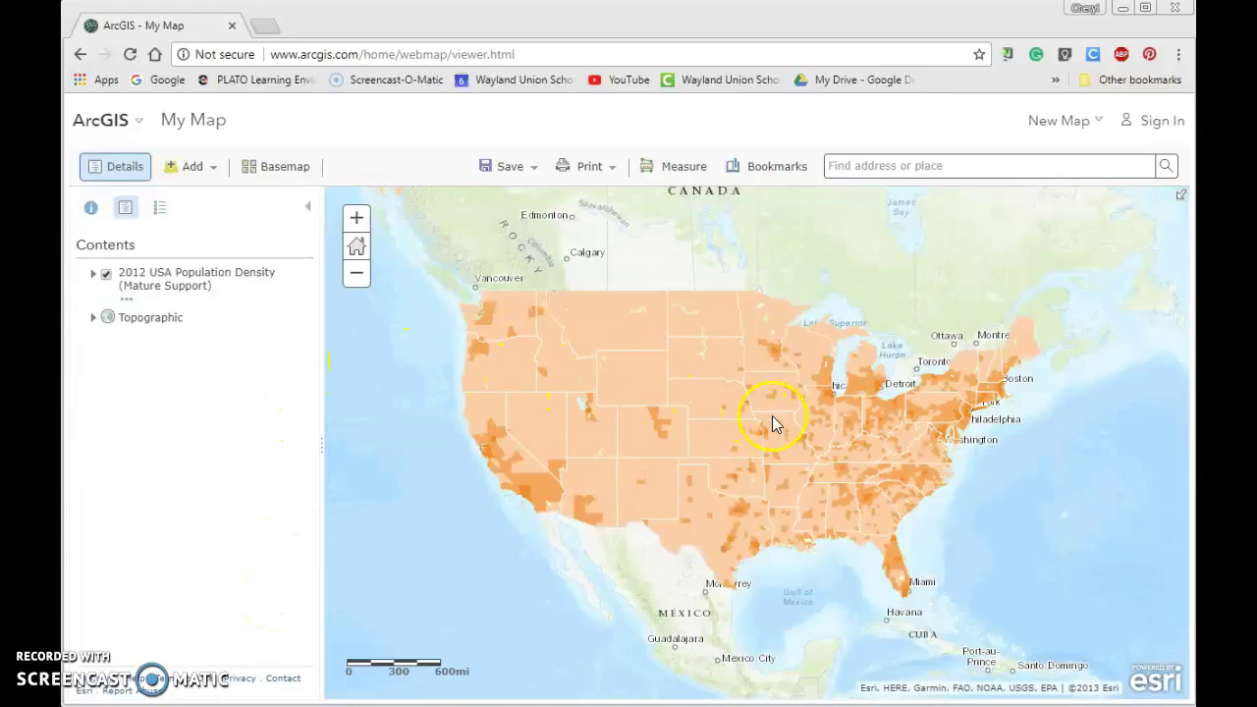
Display the legend for the 2012 USA Population Density layer with Michigan in view.
left_click(360, 224)
left_click_drag(953, 396, 674, 665)
scroll(682, 487, "up", 2)
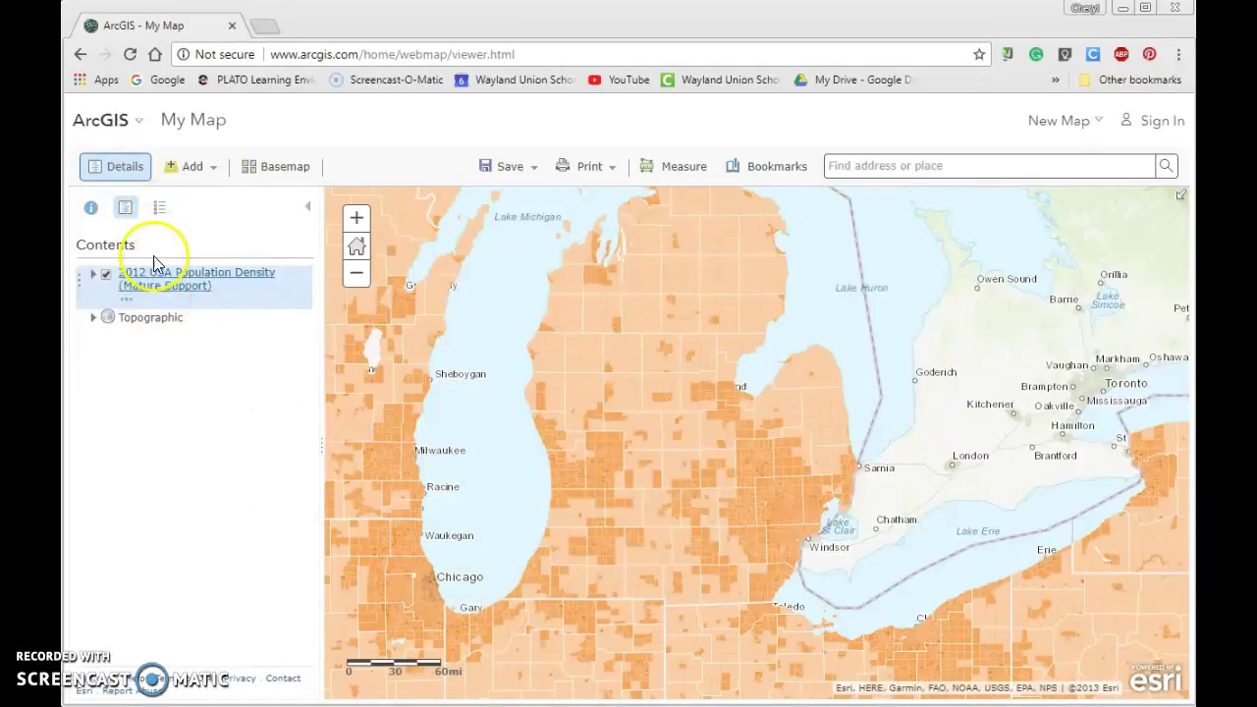
left_click(163, 212)
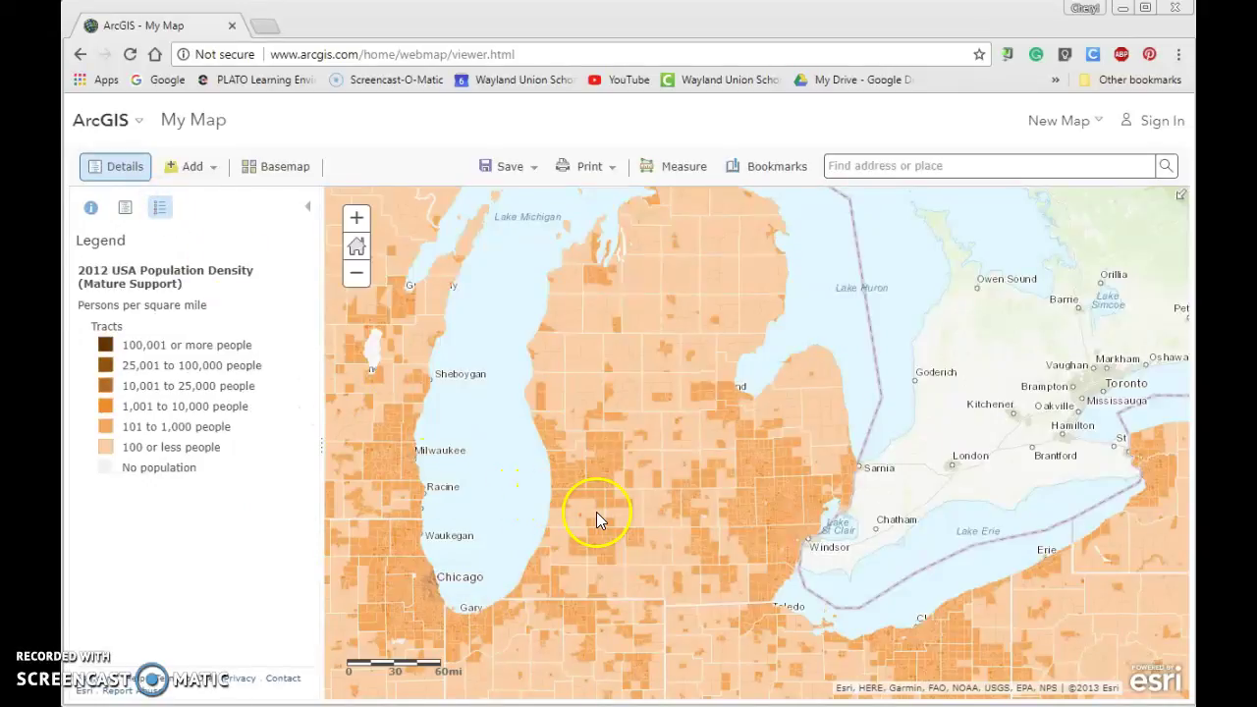
Examine the population details of both census tracts found at one spot west of Detroit and close the pop-up.
left_click(356, 217)
left_click(615, 509)
left_click_drag(614, 509, 514, 382)
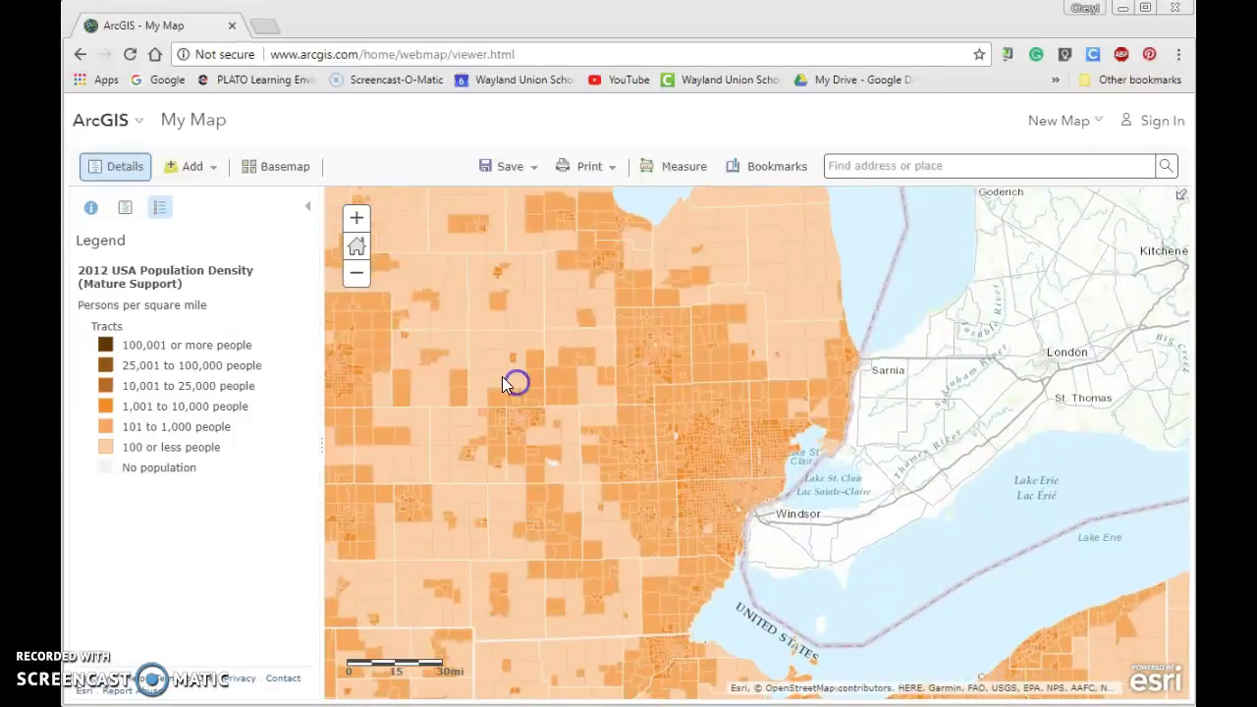
left_click(357, 222)
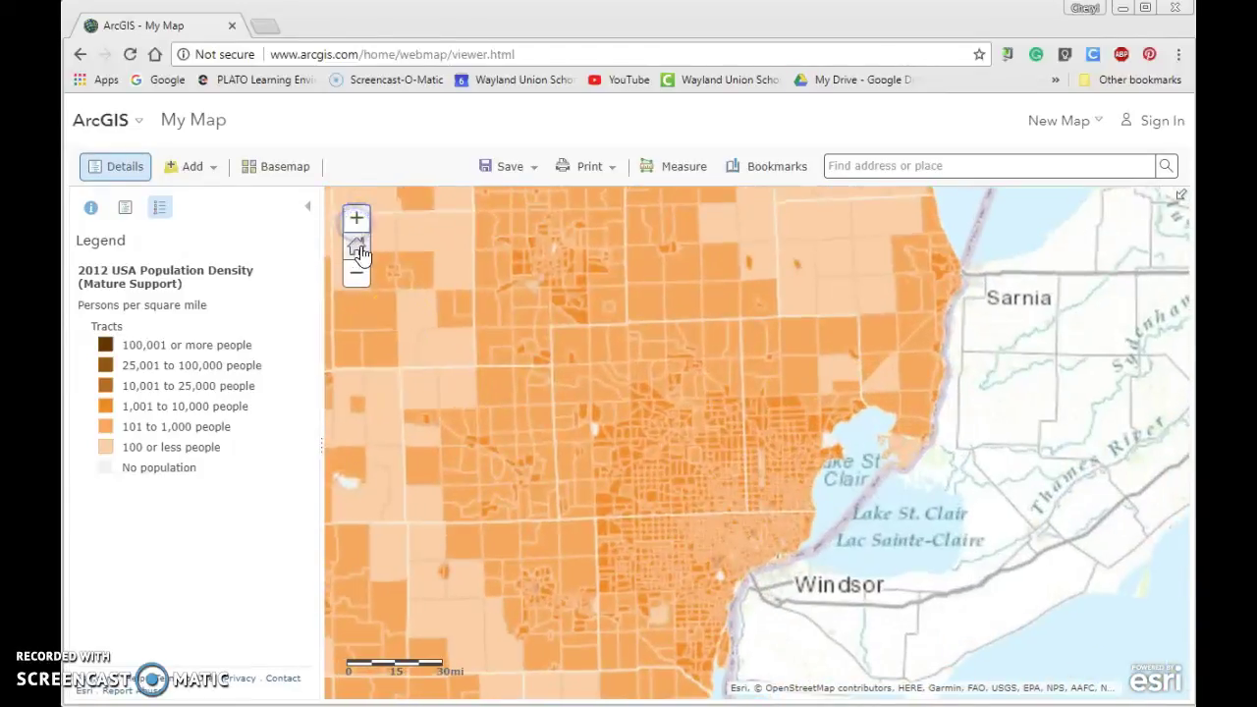
left_click_drag(481, 451, 620, 337)
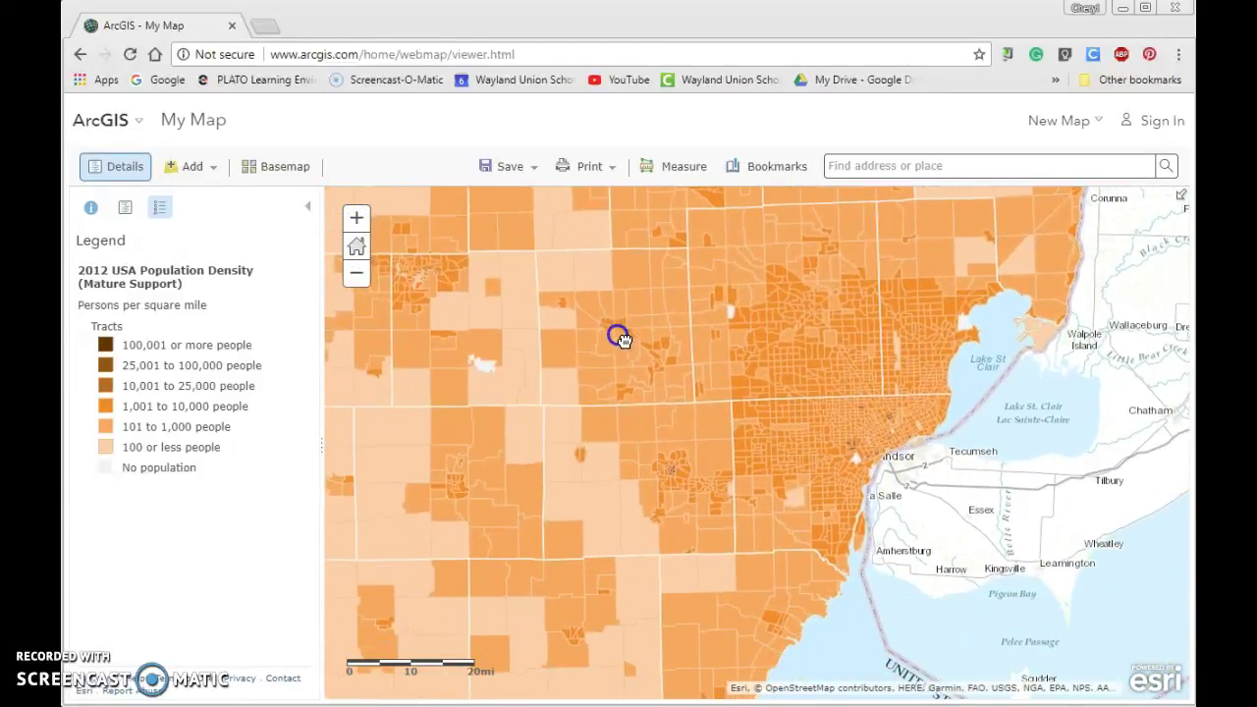
left_click(357, 219)
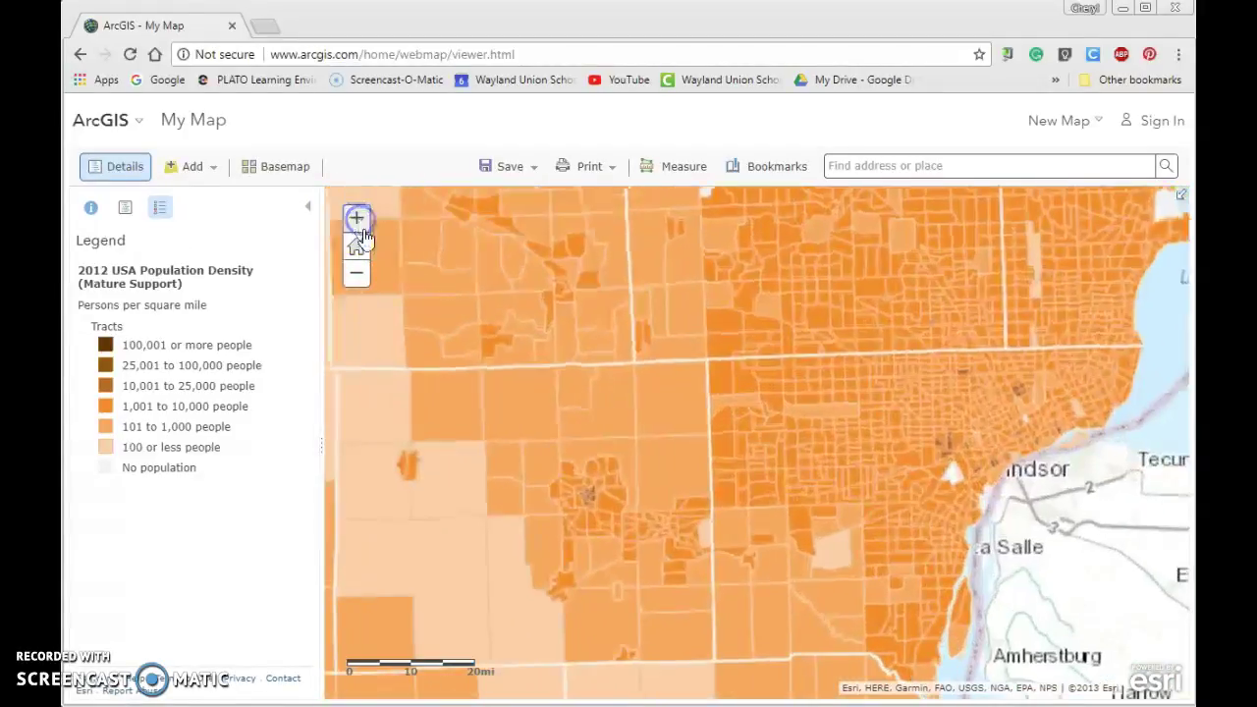
left_click_drag(727, 502, 570, 470)
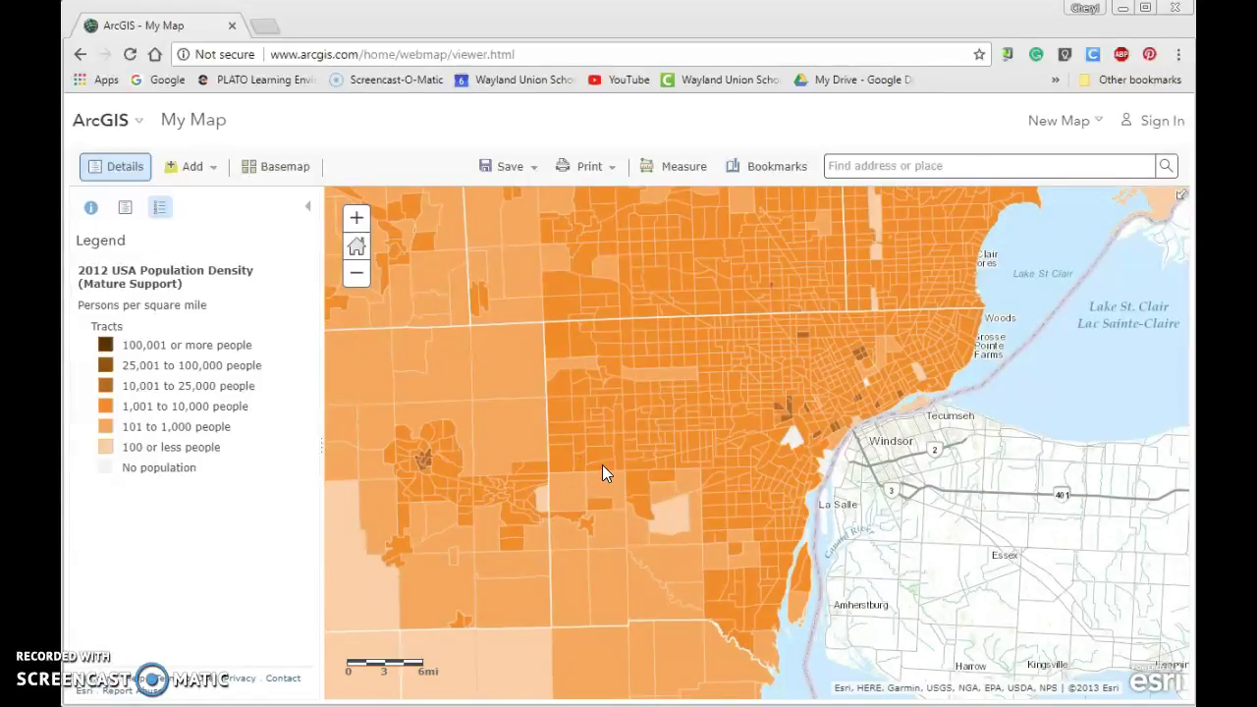
left_click(691, 403)
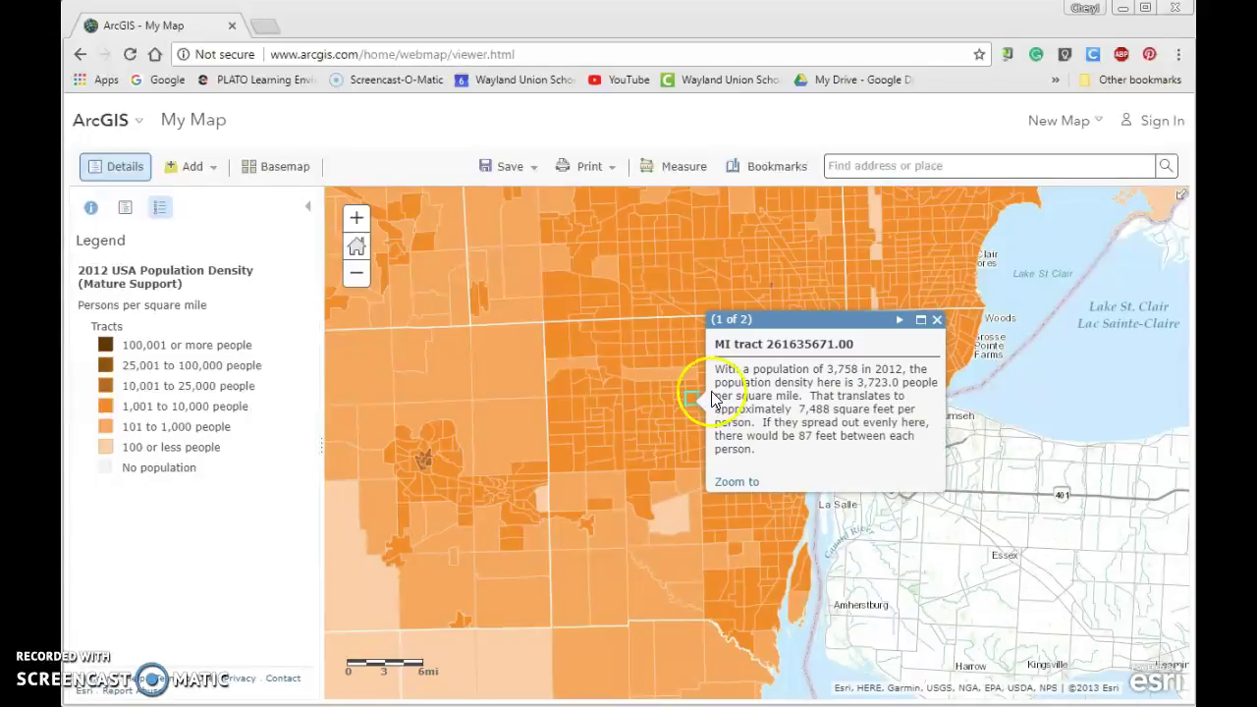
left_click(898, 320)
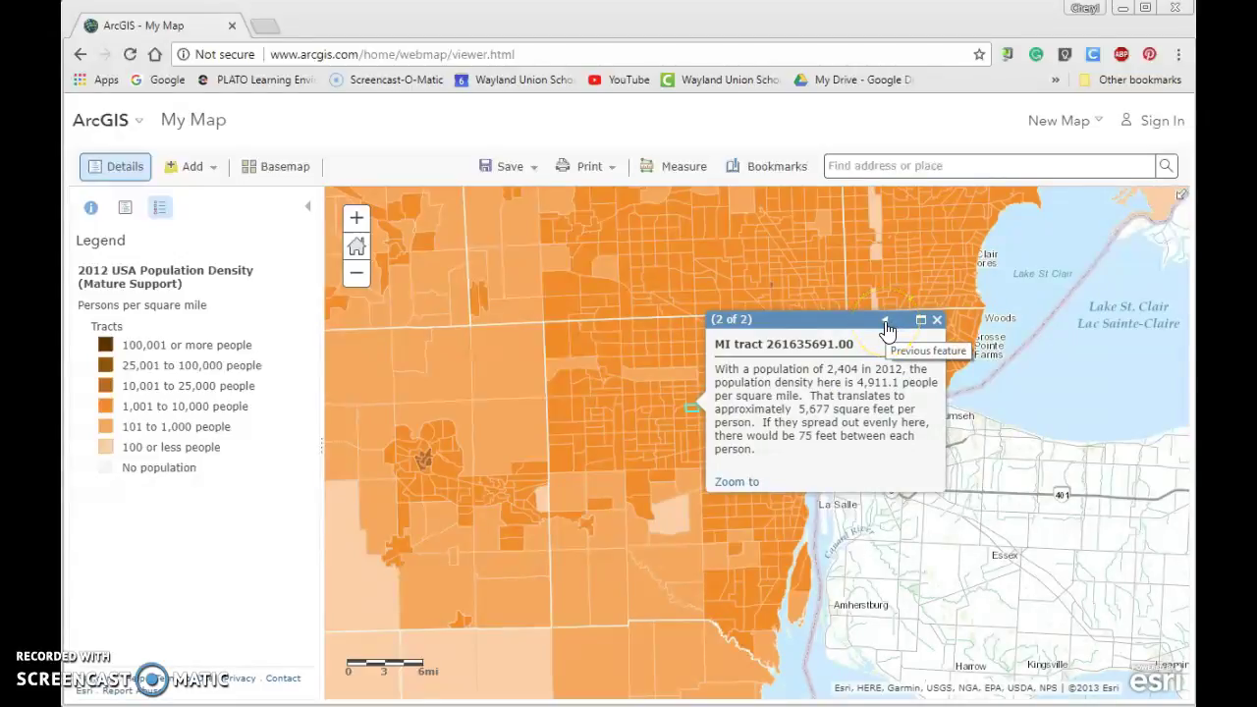
left_click(937, 319)
left_click(726, 435)
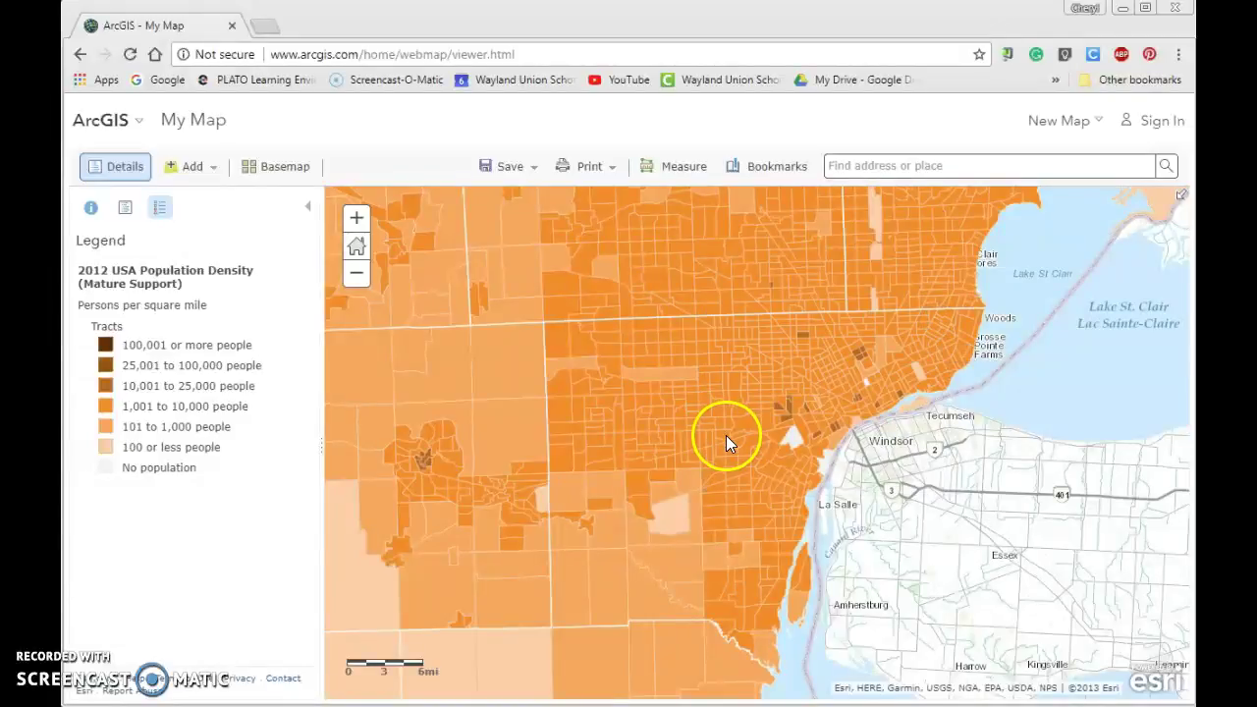